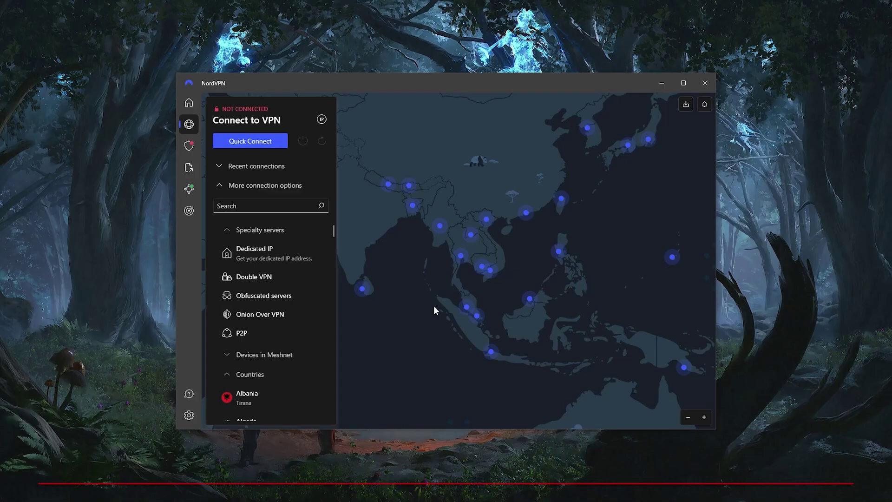
Pan the NordVPN server map up and to the right.
left_click_drag(433, 306, 485, 269)
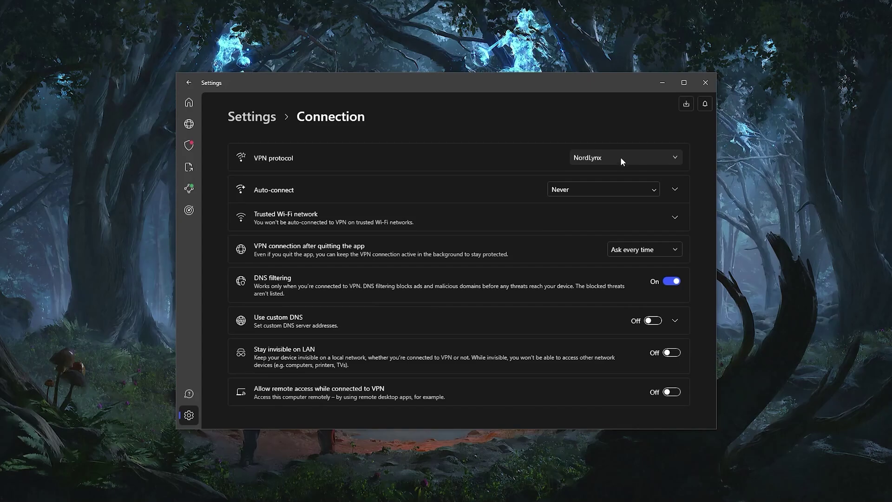
Change the VPN protocol from NordLynx to Auto (Recommended).
left_click(656, 160)
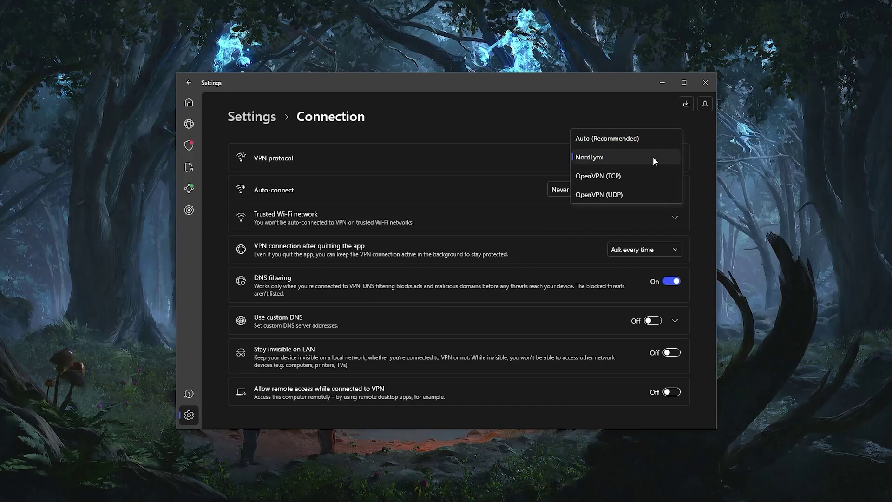
left_click(634, 158)
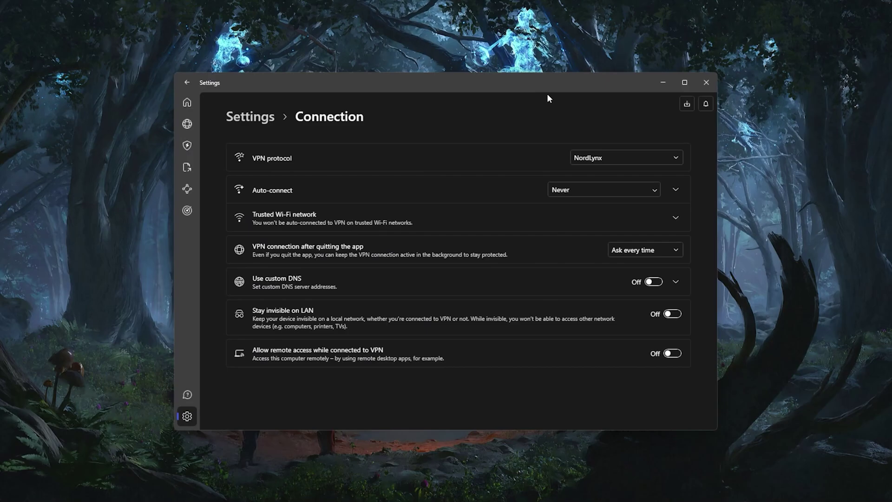
left_click(618, 161)
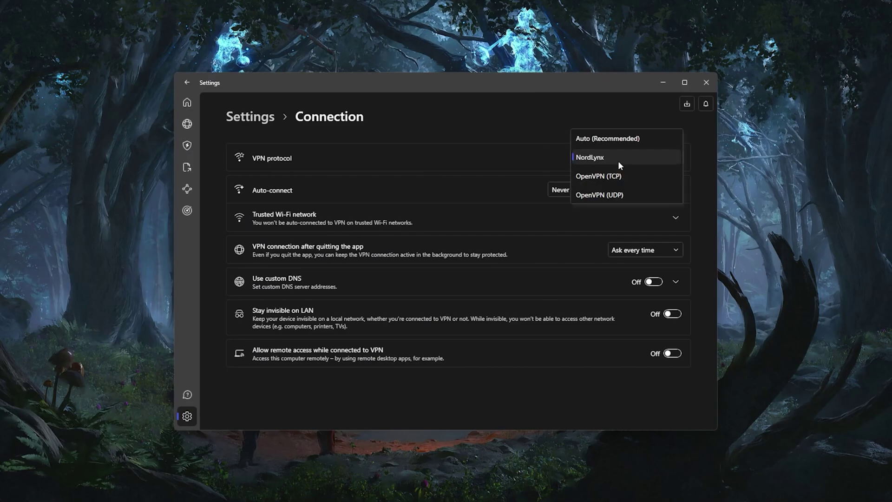
left_click(648, 141)
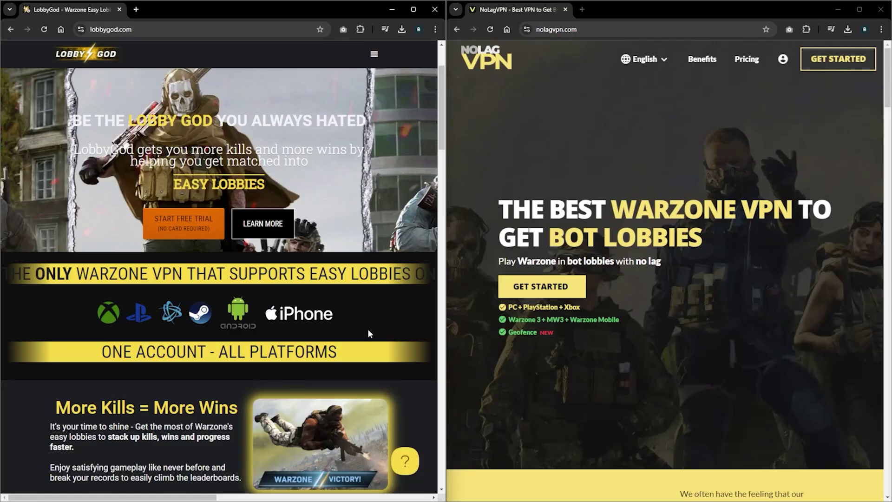
Scroll down through the LobbyGod page to finish reviewing it.
scroll(368, 326, "down", 2)
scroll(368, 328, "down", 1)
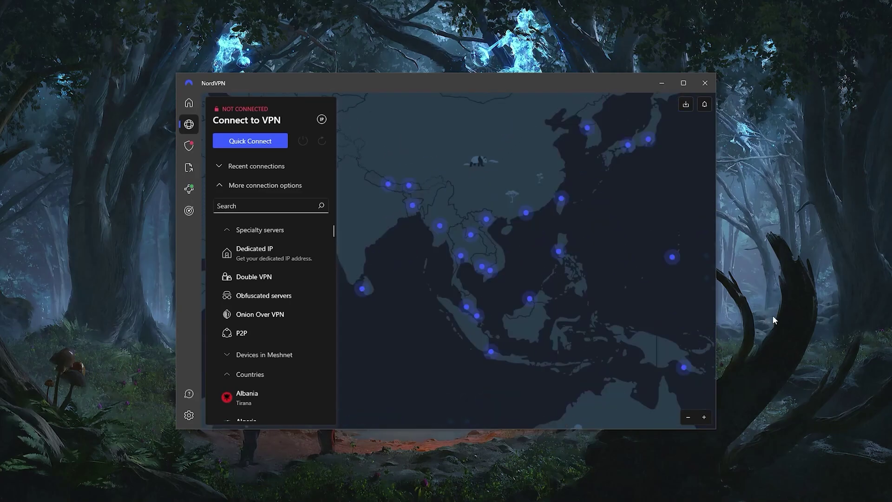
Scroll the server list to the countries from Andorra and center the map on India and South Asia.
left_click_drag(435, 305, 485, 270)
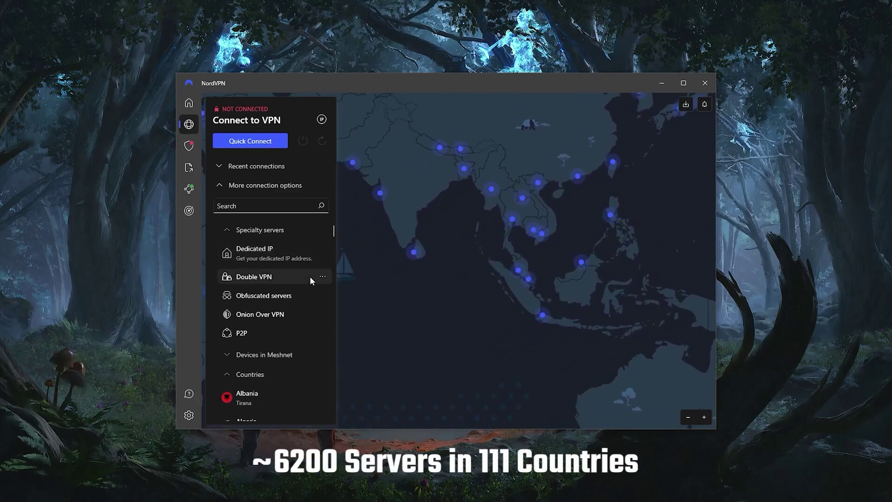
scroll(302, 372, "down", 2)
scroll(299, 390, "down", 5)
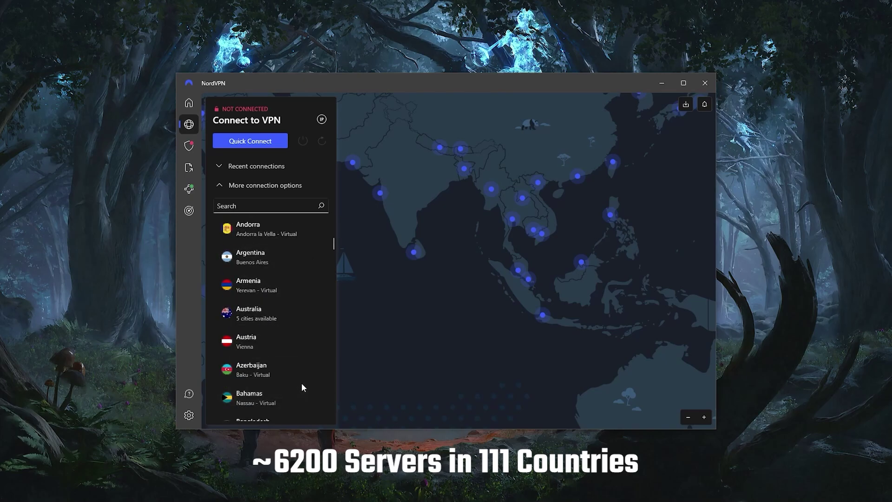
left_click_drag(498, 336, 541, 420)
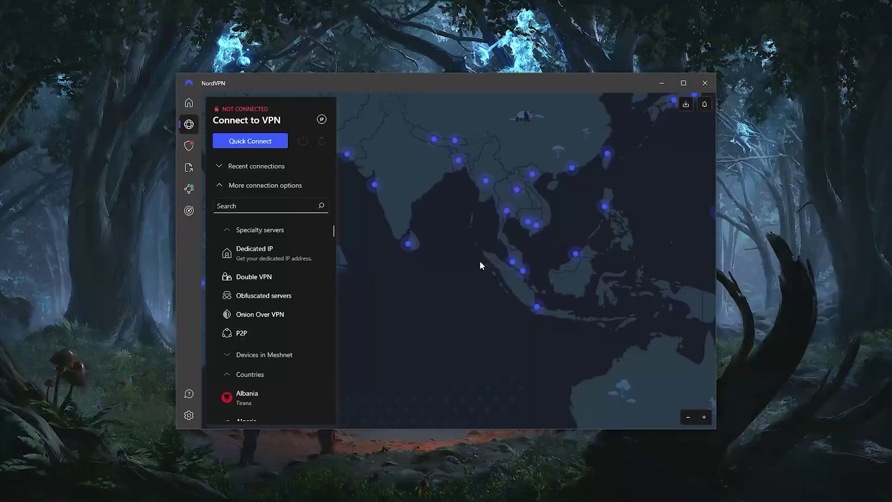
Scroll the server list to Andorra–Bahamas and pan the map down-right toward East Asia.
left_click_drag(481, 261, 486, 270)
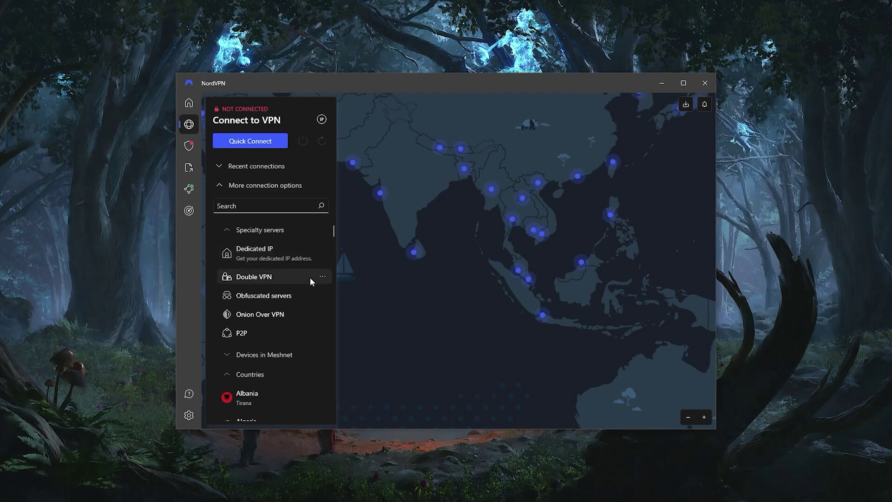
scroll(300, 379, "down", 3)
scroll(297, 386, "down", 7)
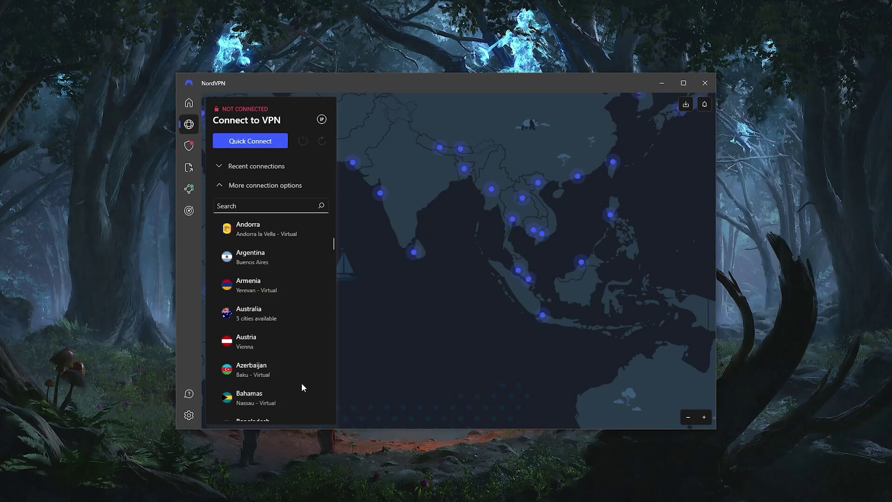
left_click_drag(502, 375, 529, 409)
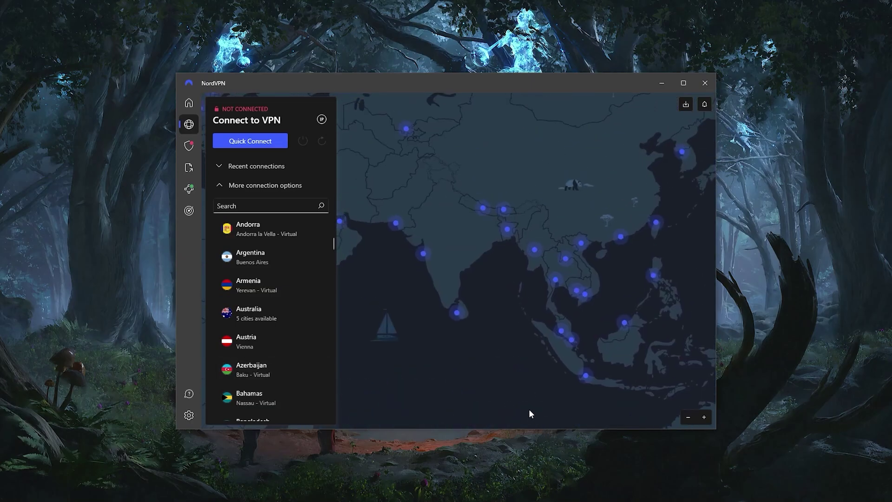
left_click_drag(503, 308, 549, 389)
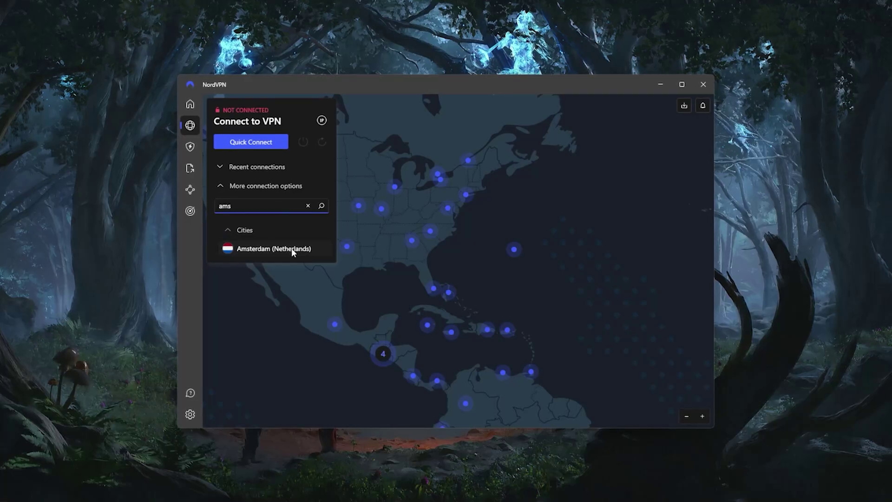
Connect to Amsterdam (Netherlands #845) and clear the city search.
left_click(291, 249)
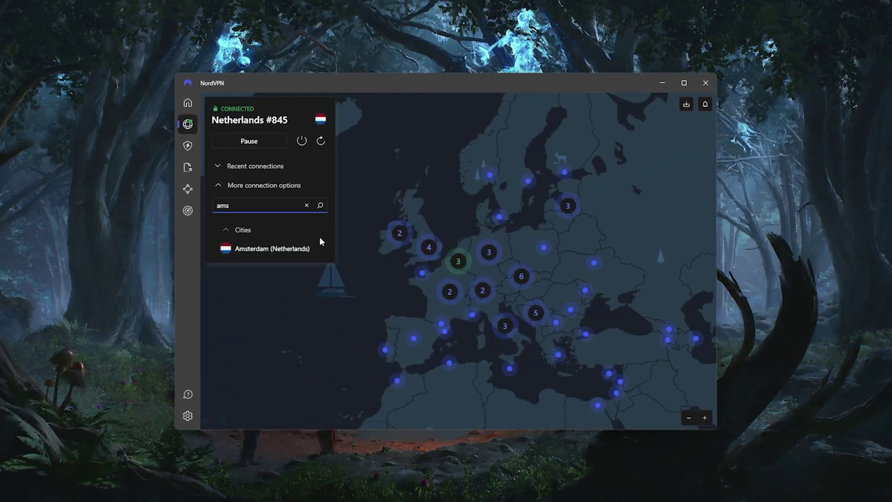
left_click(307, 206)
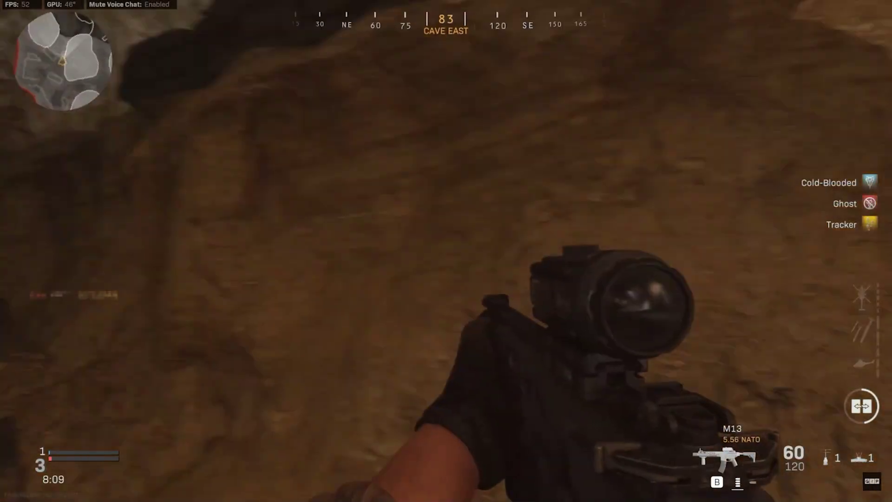
key("w")
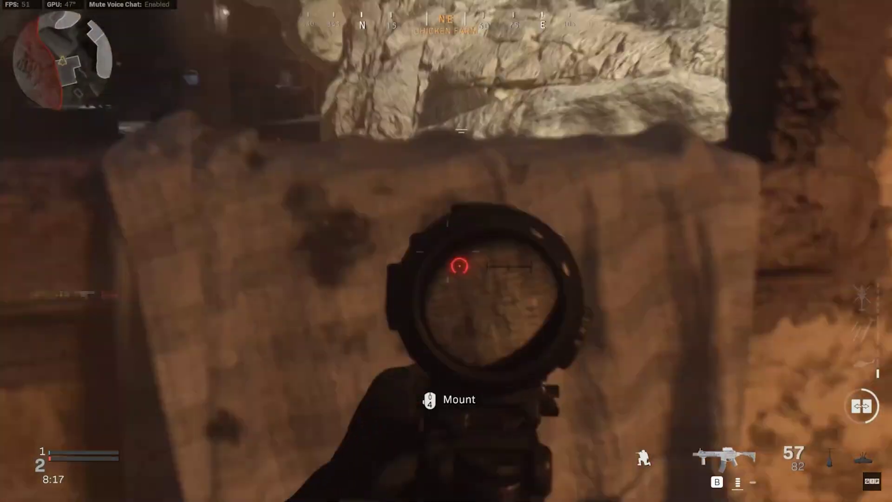
Walk through the cave toward the mine and fire at an enemy while scoped in.
left_click(446, 251)
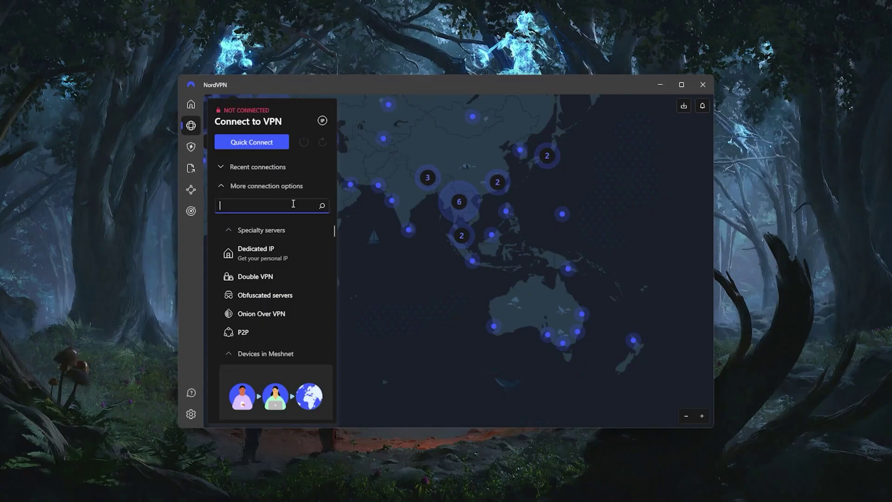
Search 'chi', connect to Chicago (United States), then clear the search.
type("chi")
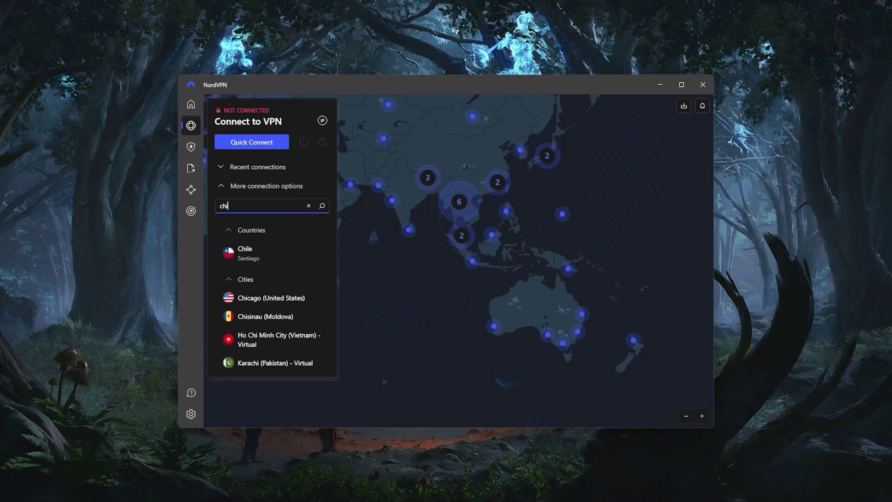
left_click(277, 299)
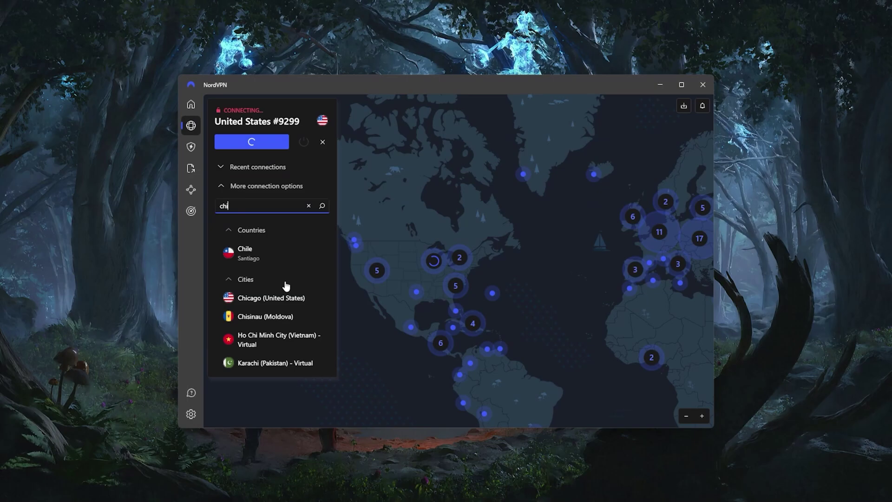
left_click(309, 205)
left_click_drag(467, 221, 434, 210)
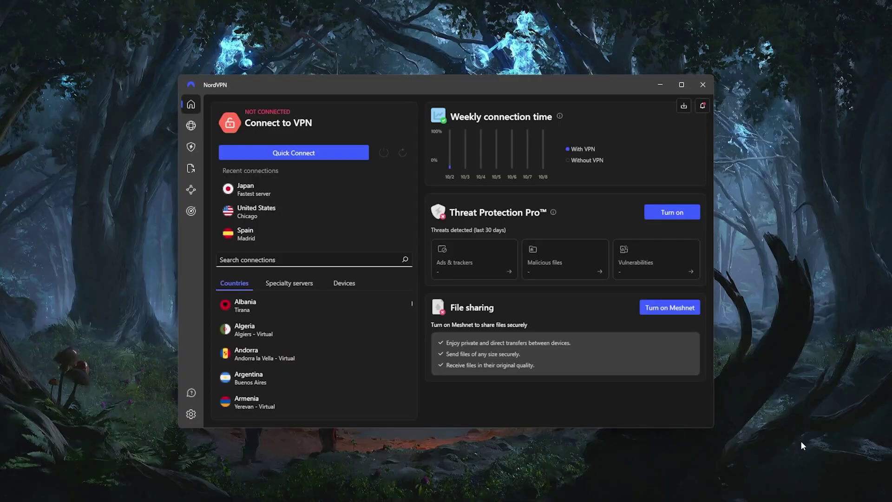
From the server map view, search 'madr' and connect to Madrid, Spain.
left_click(191, 126)
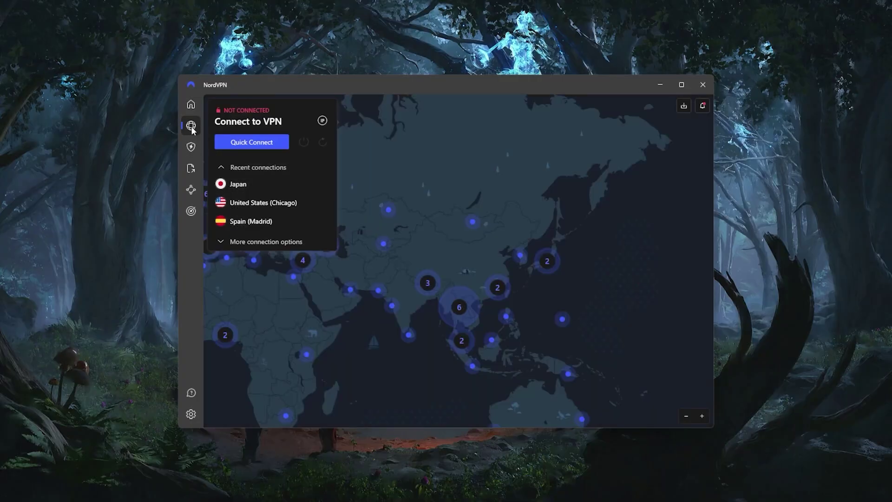
left_click(254, 241)
type("madri")
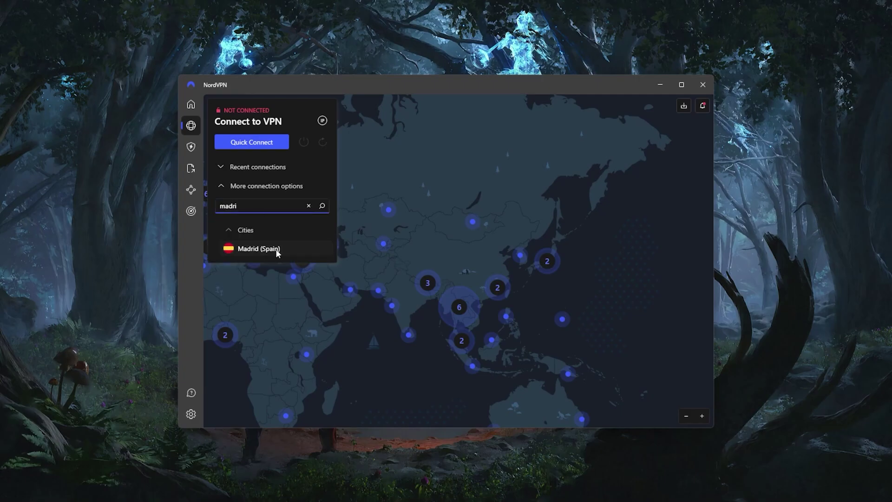
left_click(274, 250)
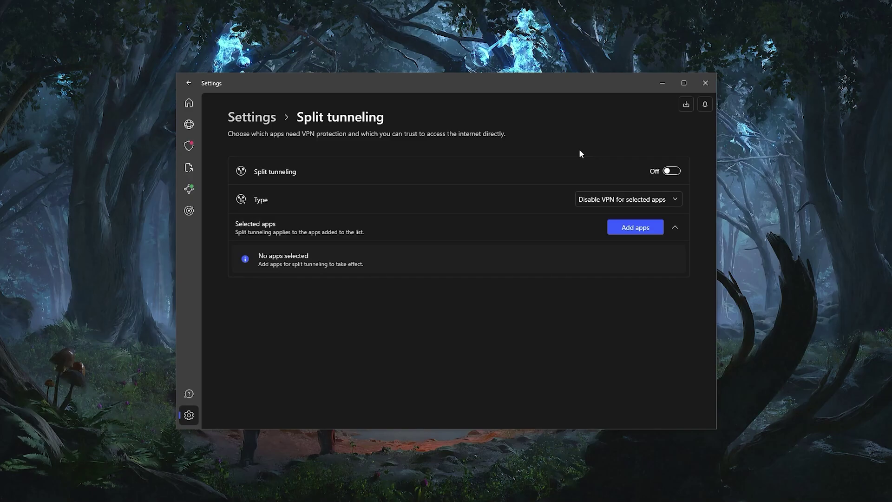
Turn split tunneling on and start adding apps that should bypass the VPN.
left_click(670, 172)
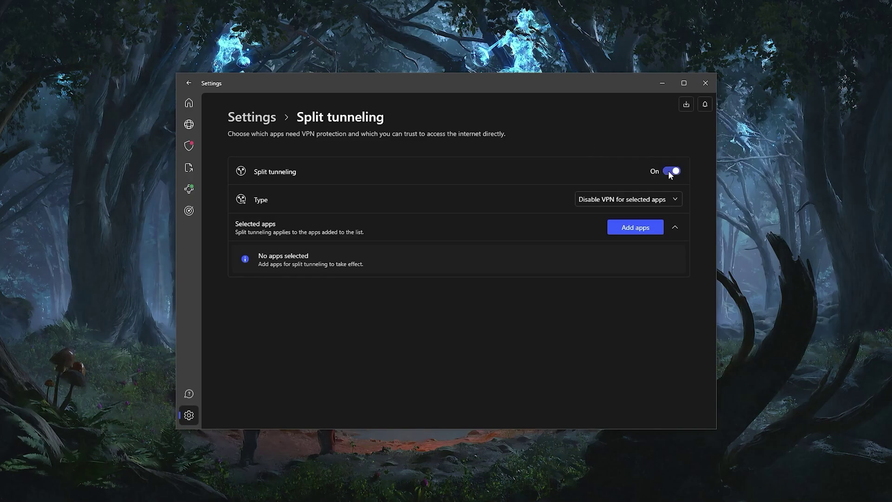
left_click(630, 228)
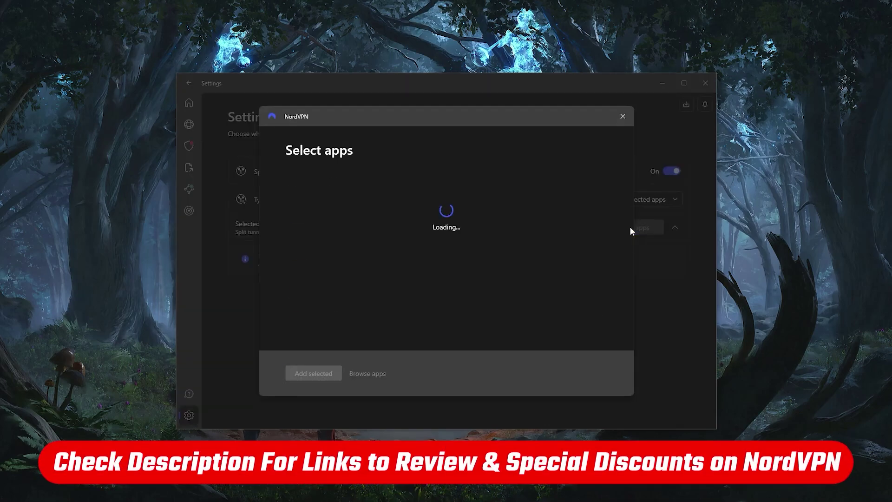
scroll(577, 225, "down", 2)
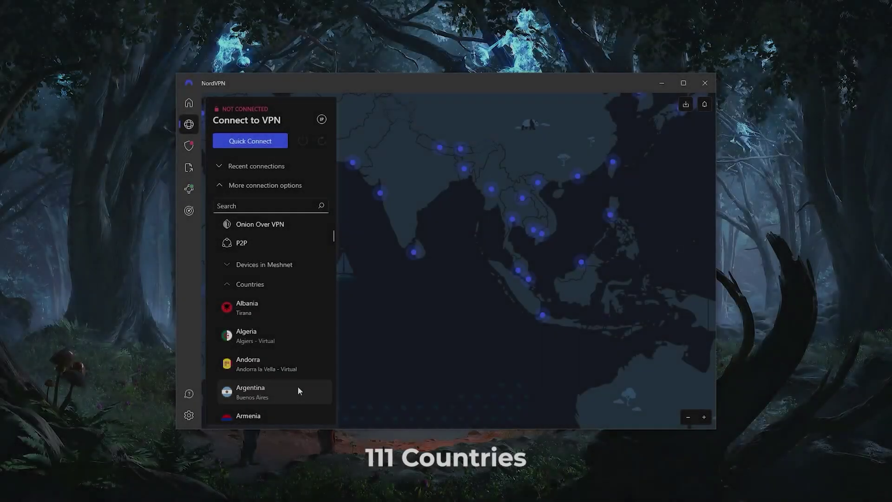
Scroll down the Countries server list and pan the server map.
scroll(298, 386, "down", 3)
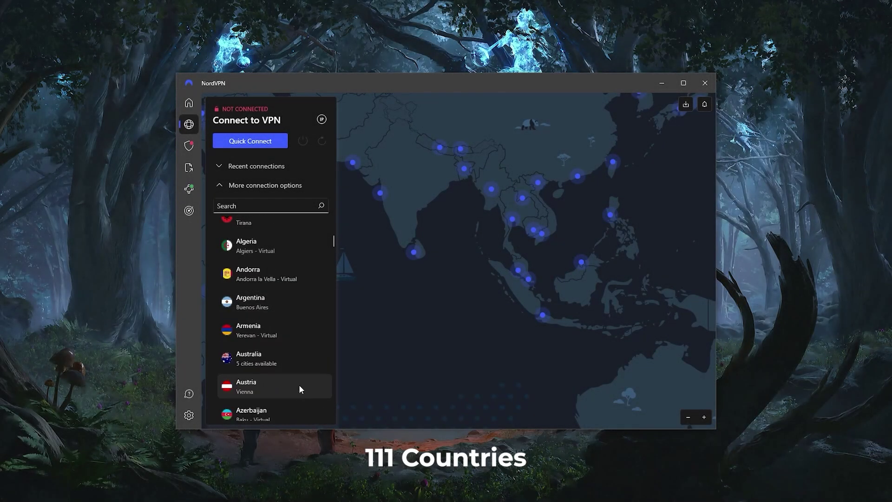
scroll(299, 390, "down", 1)
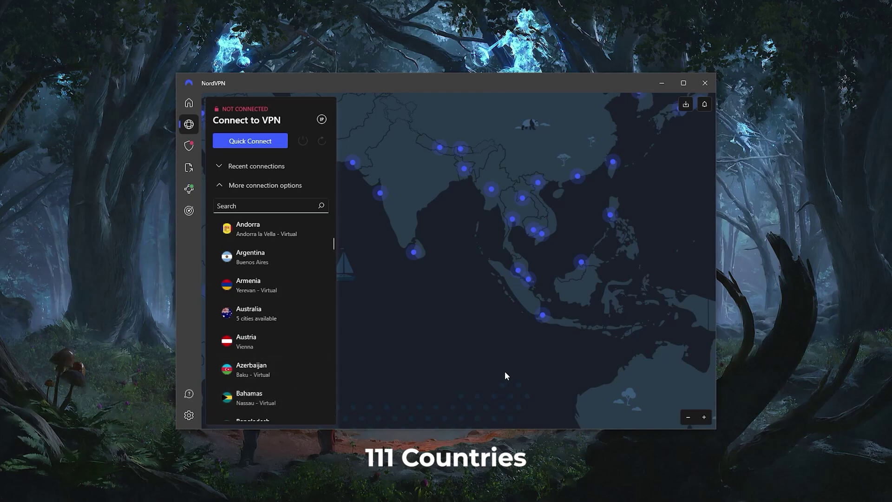
left_click_drag(506, 376, 487, 347)
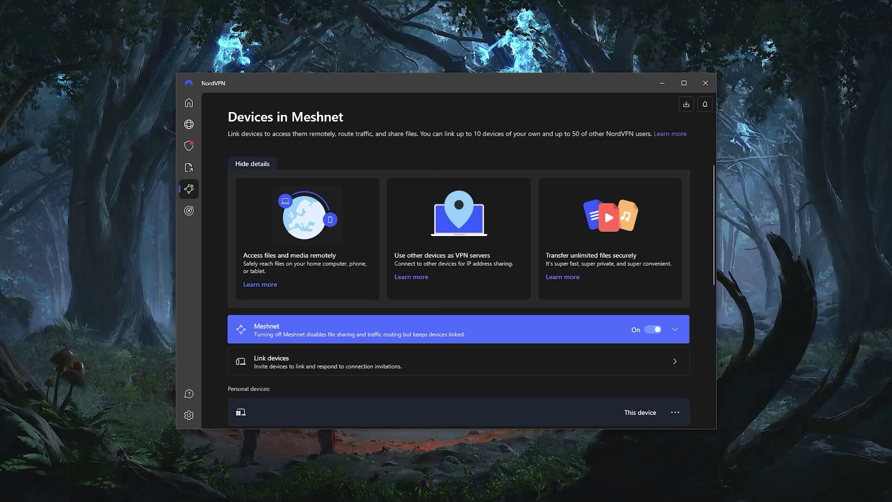
Switch back to the server map, pan across Southeast Asia and India, and scroll the Countries list.
left_click(189, 124)
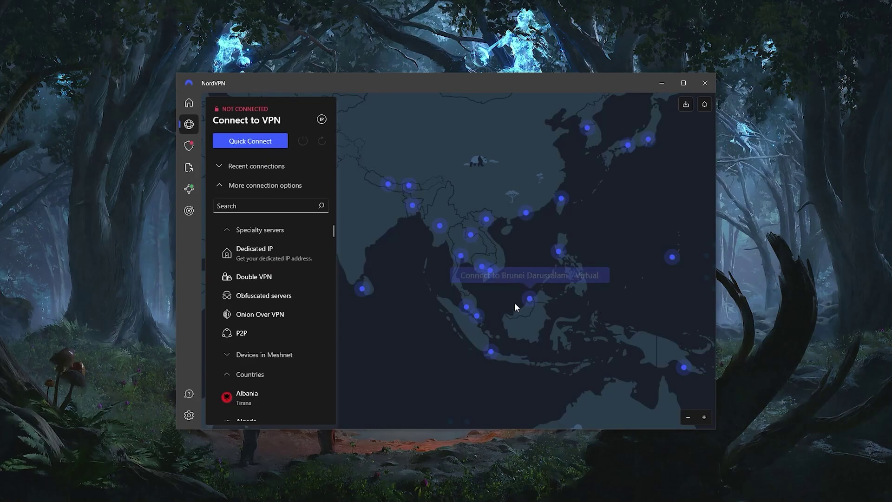
left_click_drag(433, 307, 485, 269)
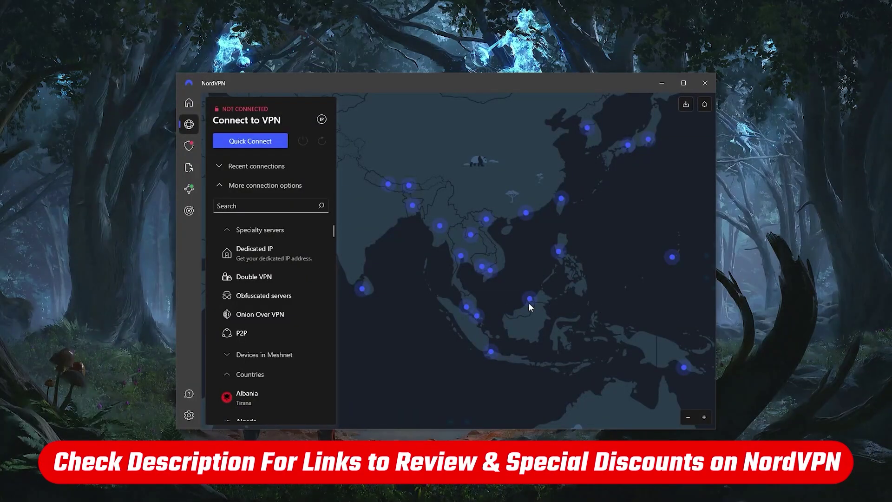
left_click_drag(434, 306, 486, 272)
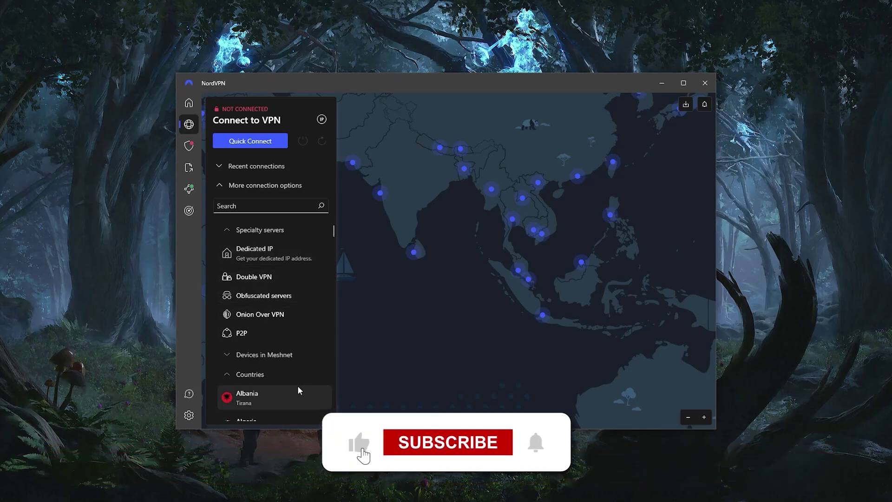
scroll(298, 386, "down", 2)
scroll(297, 385, "down", 2)
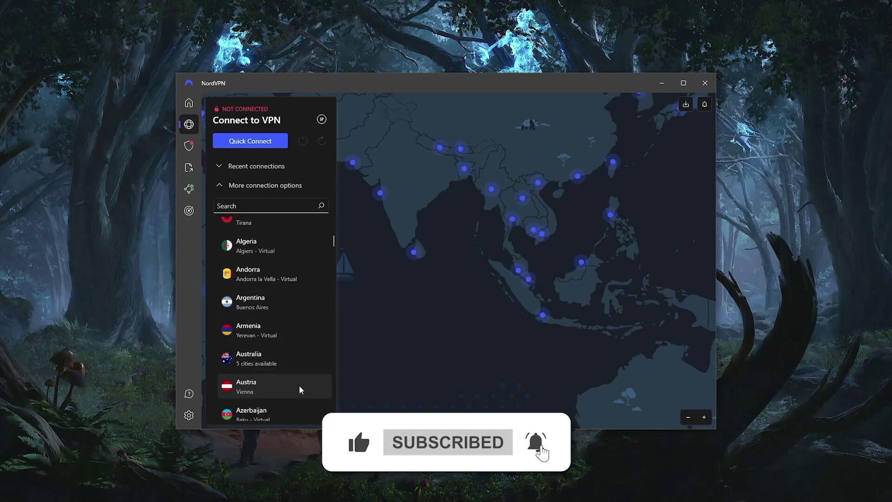
scroll(300, 383, "down", 1)
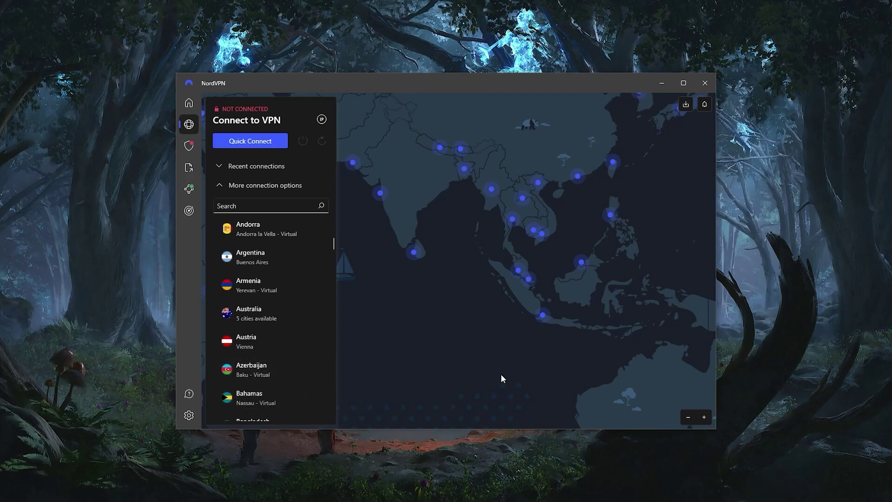